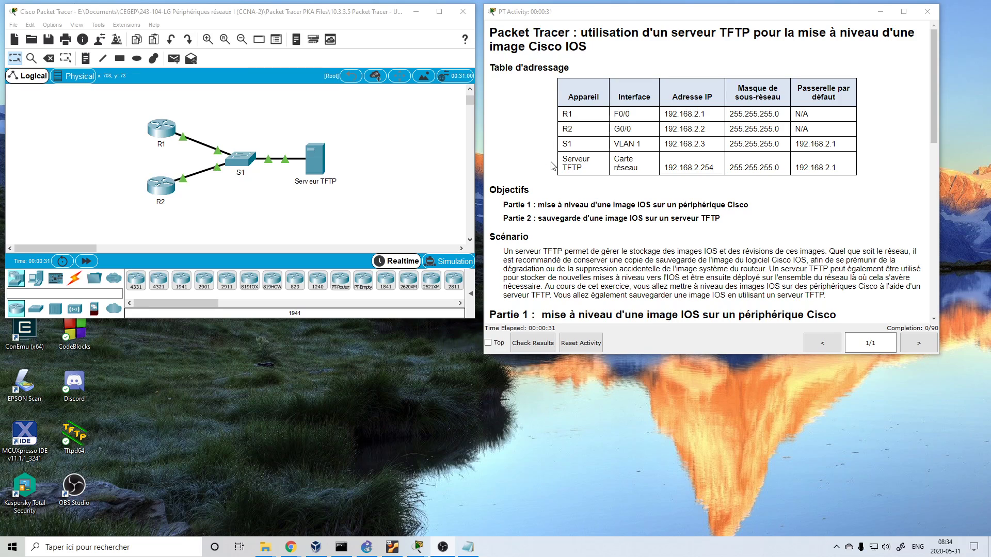
Turn on the TFTP service on the Serveur TFTP device.
scroll(552, 165, "down", 5)
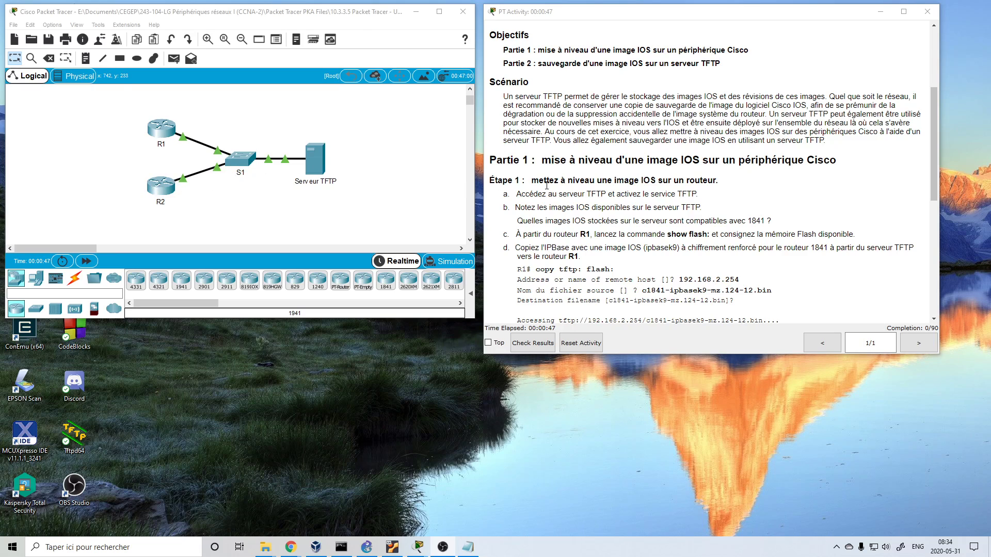
scroll(573, 155, "down", 1)
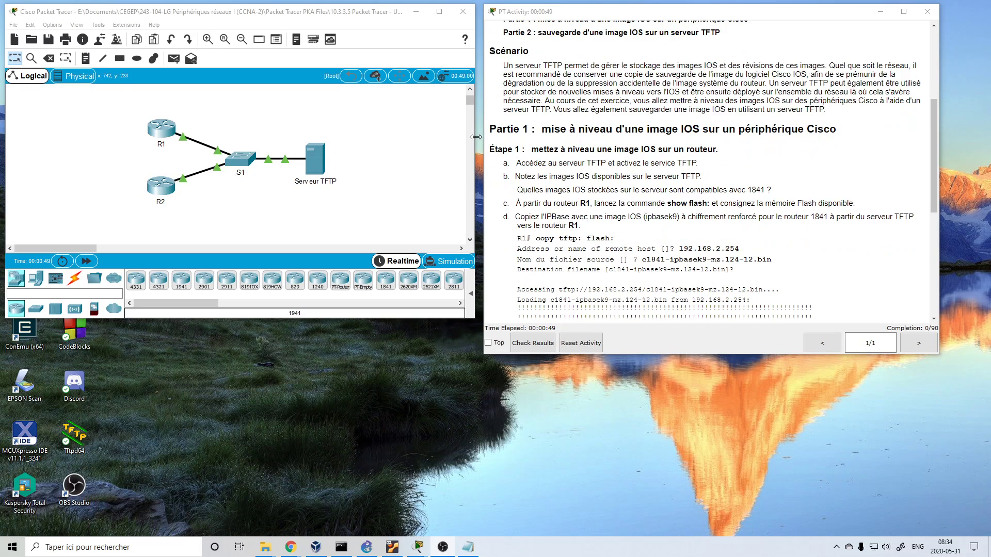
left_click(317, 165)
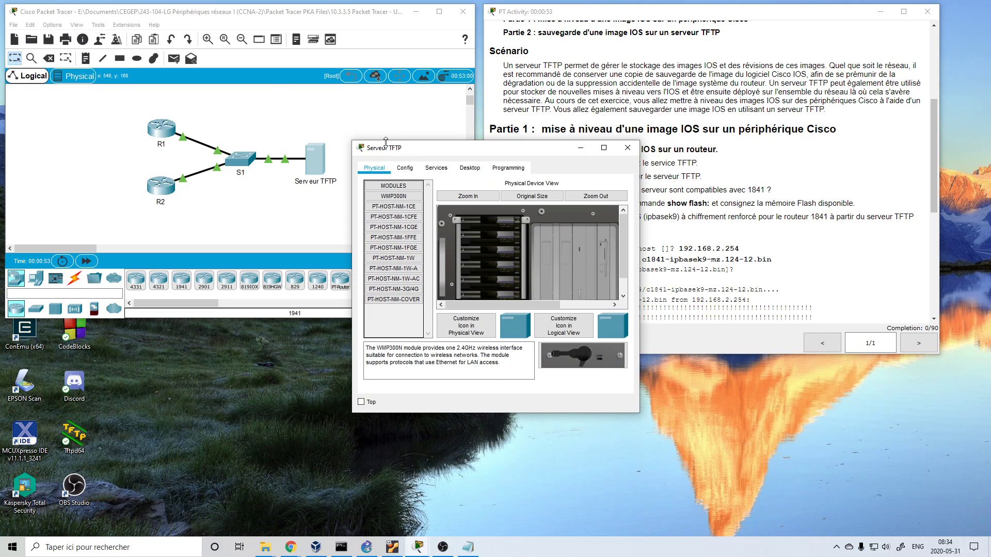
left_click_drag(416, 153, 71, 231)
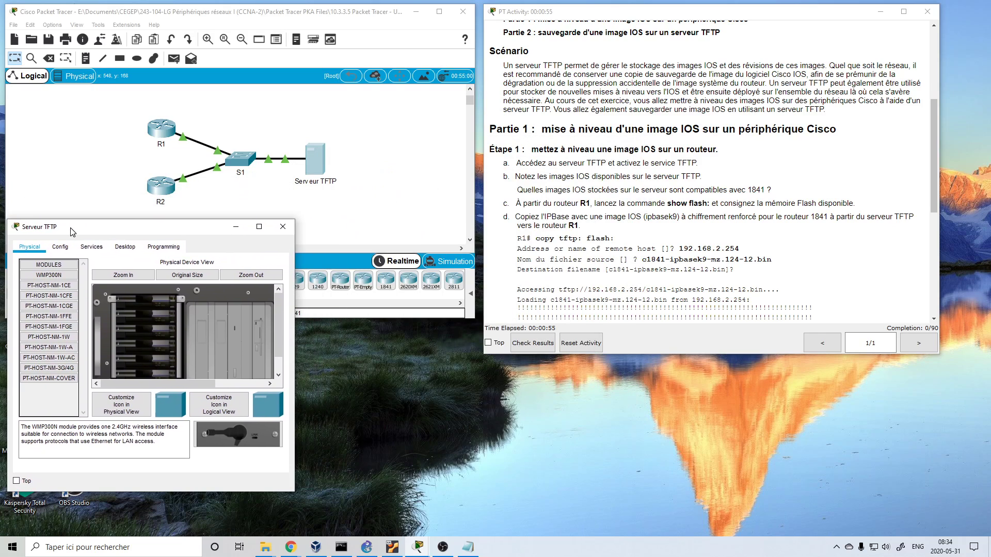
left_click_drag(293, 288, 480, 306)
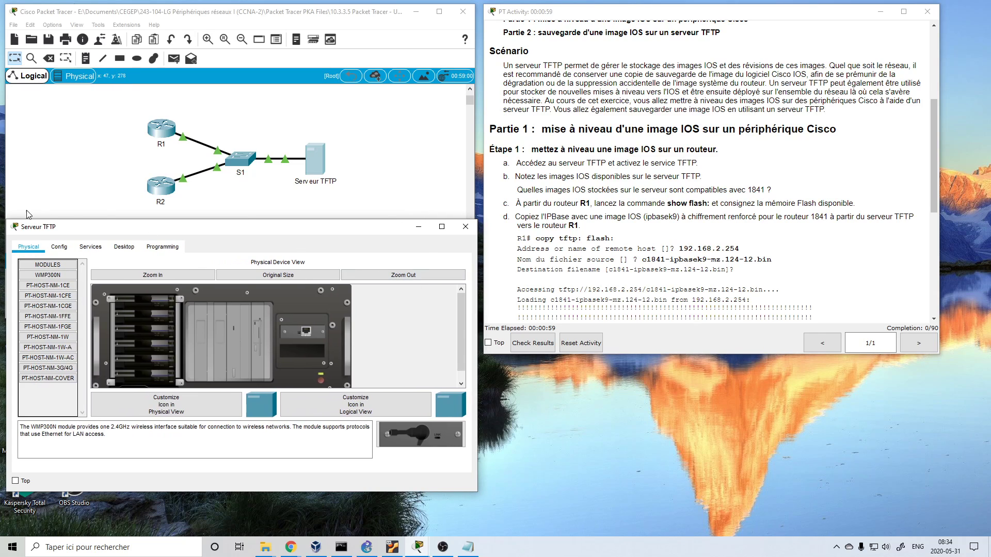
left_click(90, 246)
left_click_drag(167, 491, 162, 524)
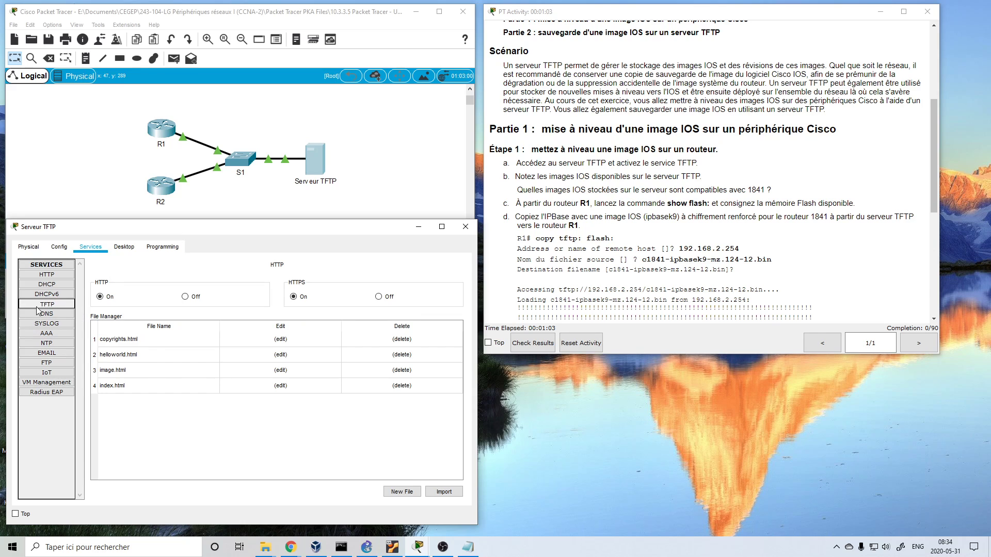
left_click(37, 309)
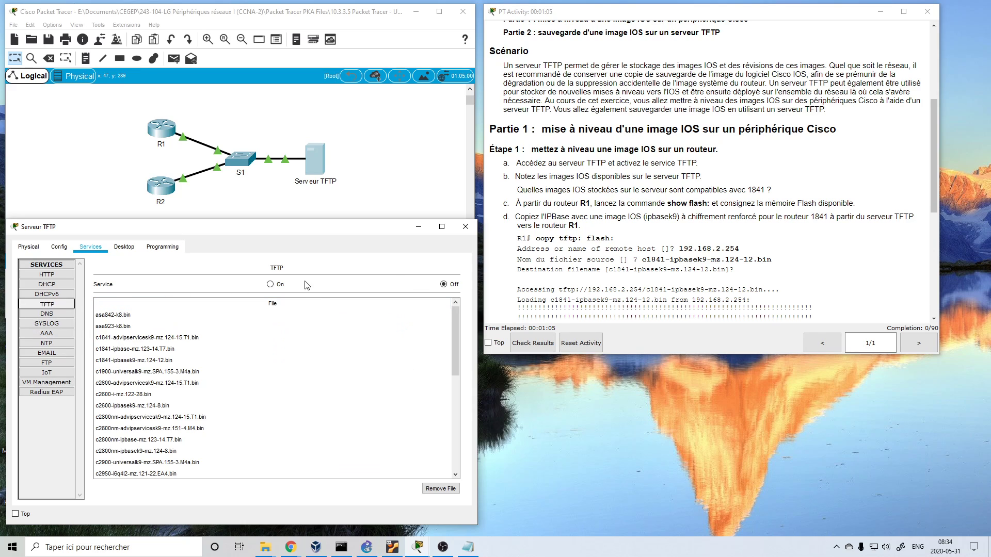
left_click(270, 284)
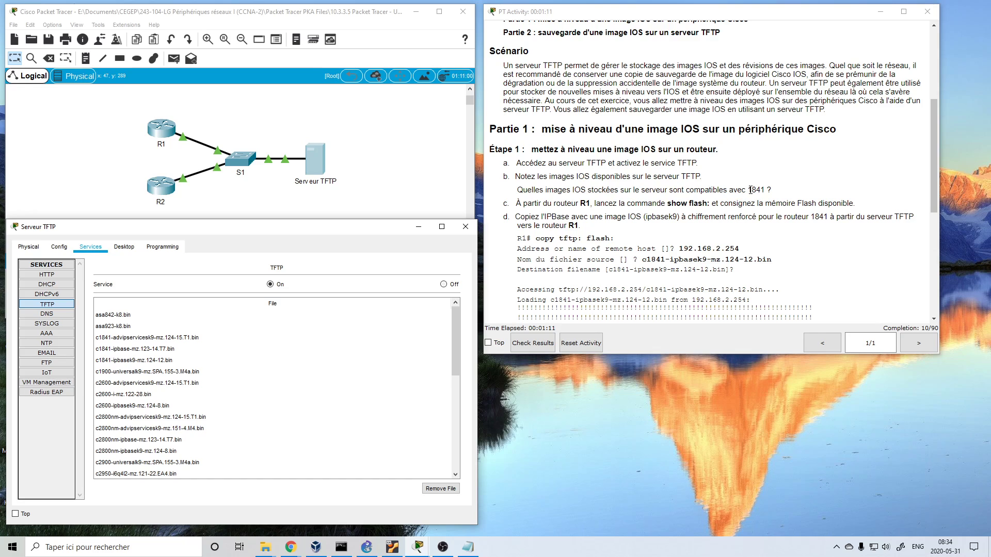
Examine the TFTP server's file list for IOS images compatible with the 1841 router, and close the server window.
left_click_drag(749, 190, 771, 191)
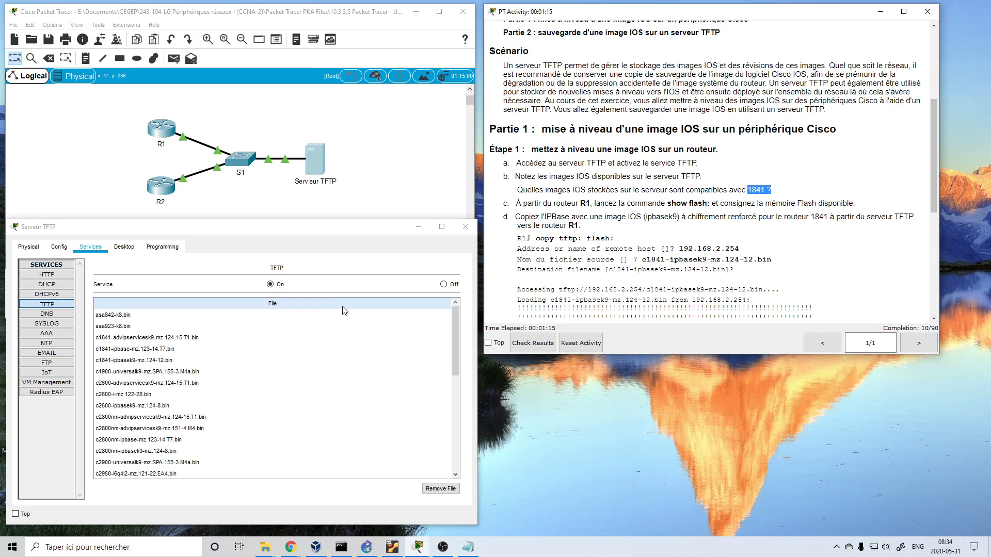
left_click(153, 351)
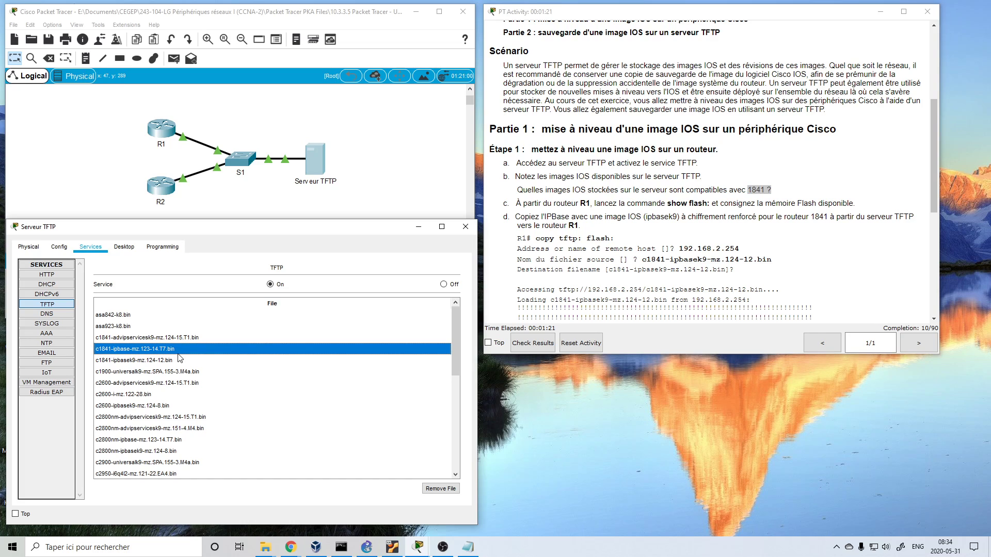
left_click(136, 361)
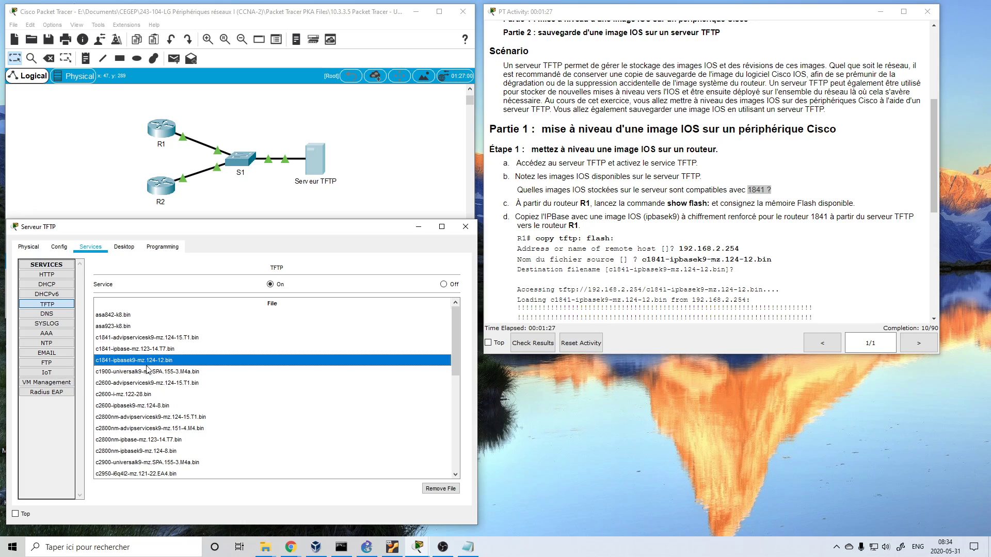
left_click(142, 340)
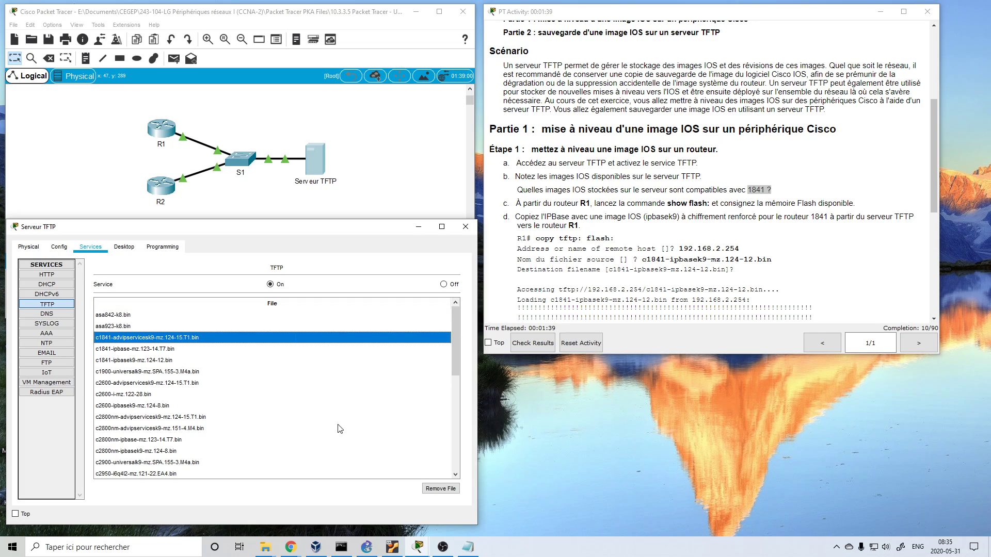
left_click(465, 227)
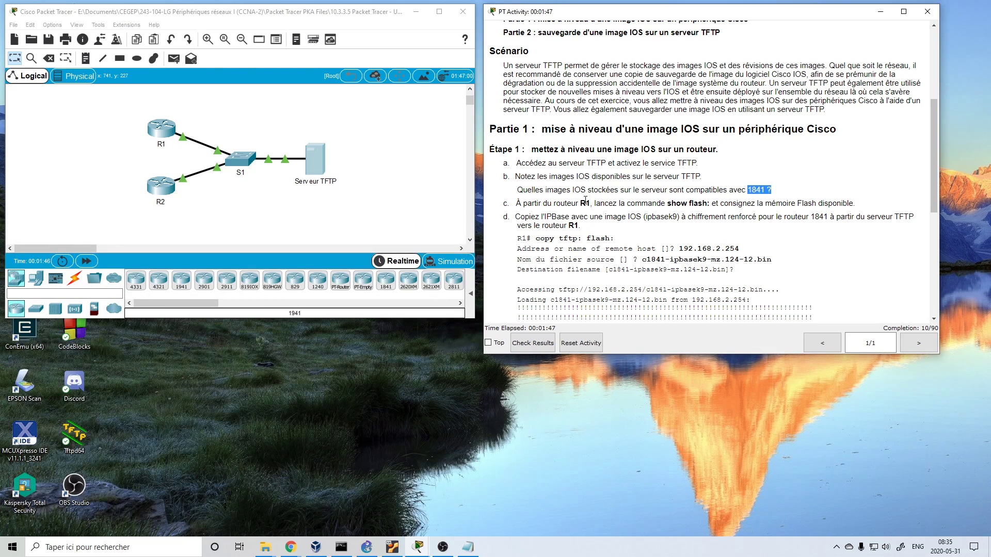
Open the command line of router R1 and enter privileged EXEC mode.
left_click(161, 132)
left_click_drag(409, 123, 65, 235)
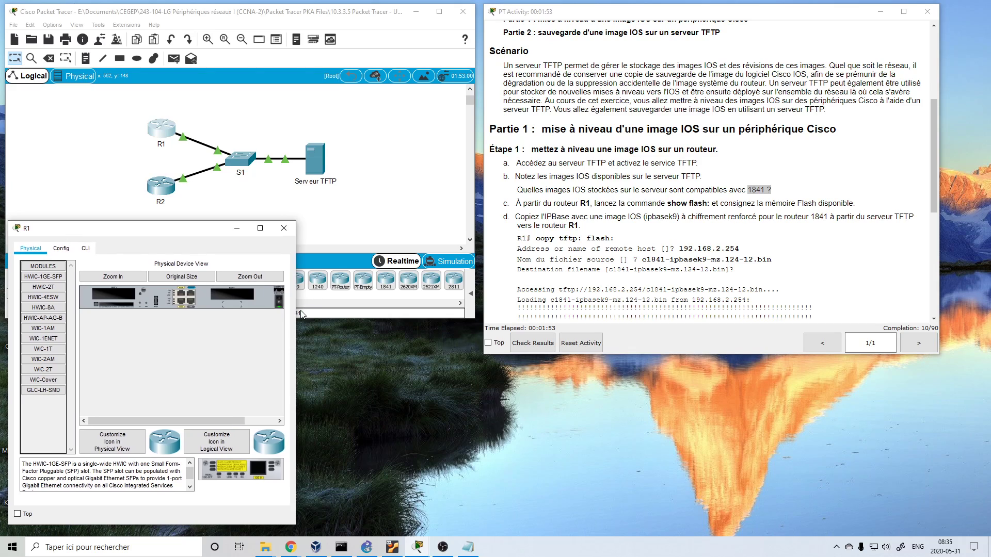
left_click_drag(297, 313, 510, 314)
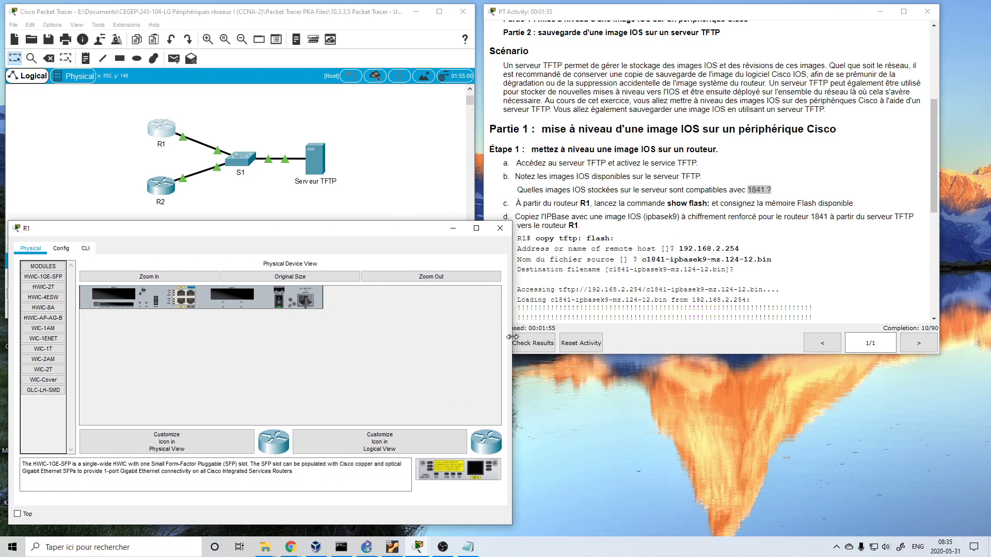
left_click(85, 248)
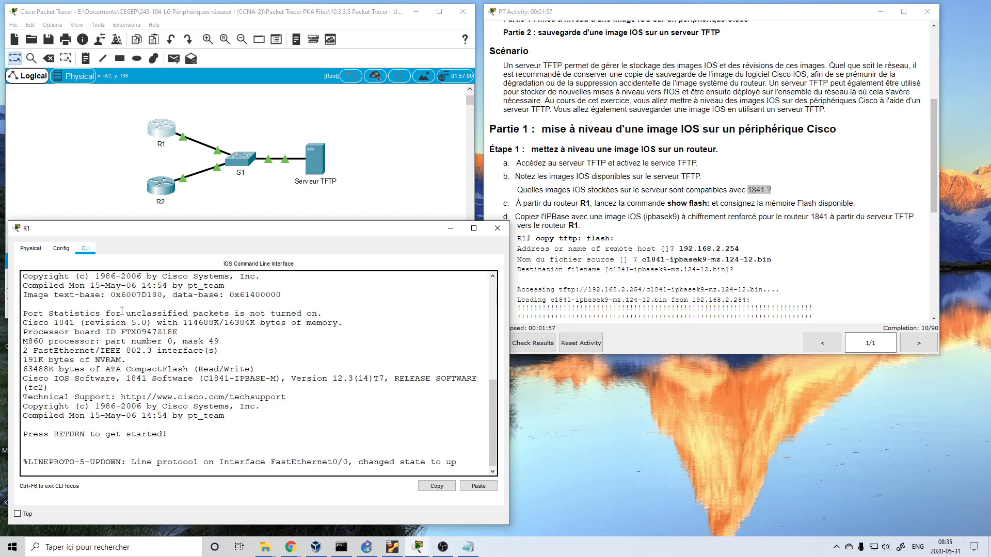
key("Return")
key("Return")
type("en")
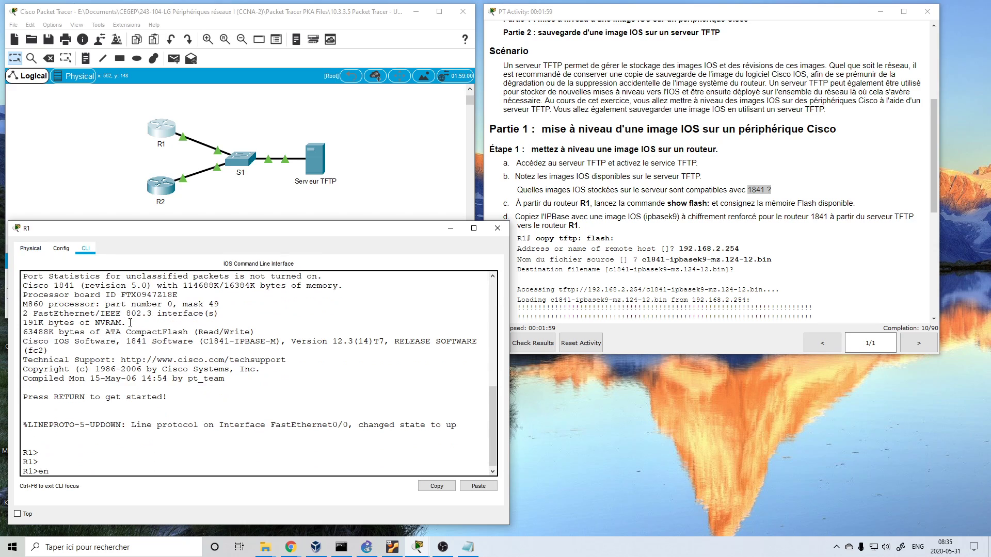
key("Return")
key("Return")
key("Return")
key("Return")
key("Return")
key("Return")
key("Return")
key("Return")
key("Return")
key("Return")
key("Return")
key("Return")
key("Return")
key("Return")
key("Return")
key("Return")
key("Return")
key("Return")
Run show version on R1 and check which system image file it uses, ending the output at the prompt.
type("show ver")
key("Tab")
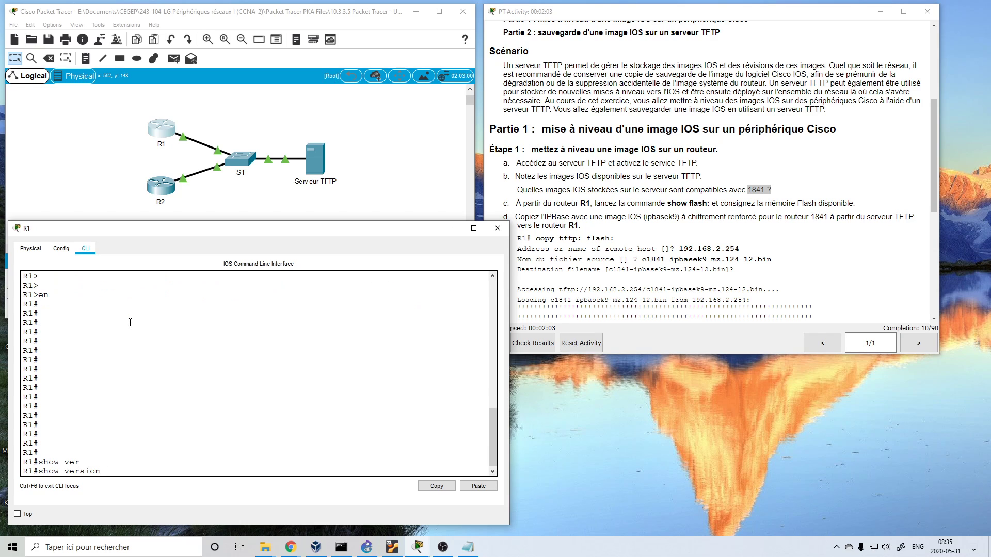
key("Return")
left_click_drag(251, 341, 264, 341)
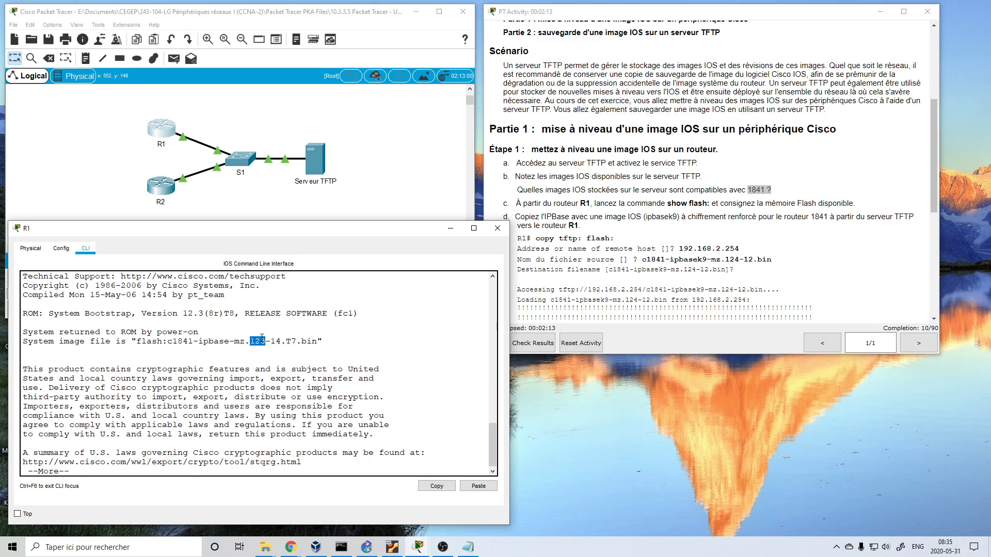
key("Return")
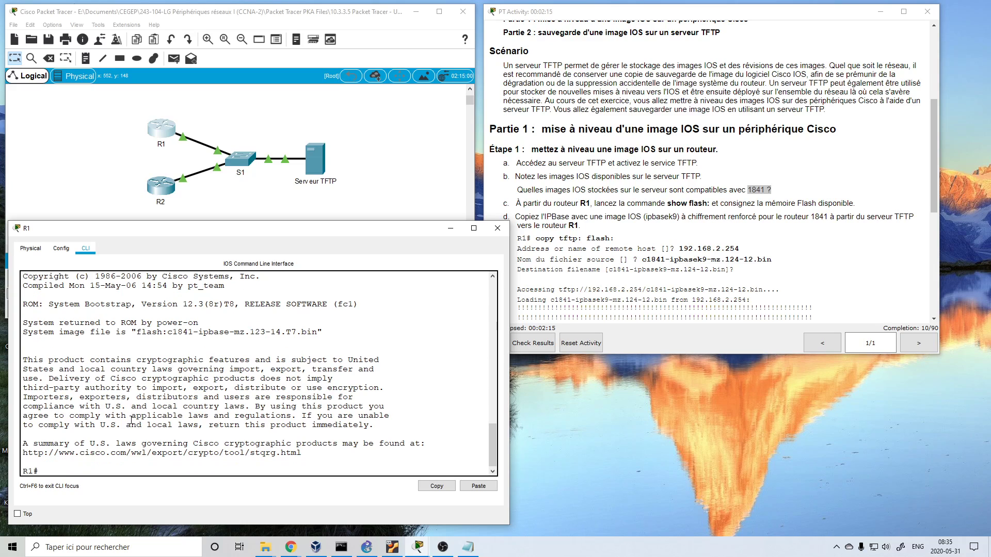
Test R1's connectivity to the TFTP server by pinging 192.168.2.254.
left_click(696, 252)
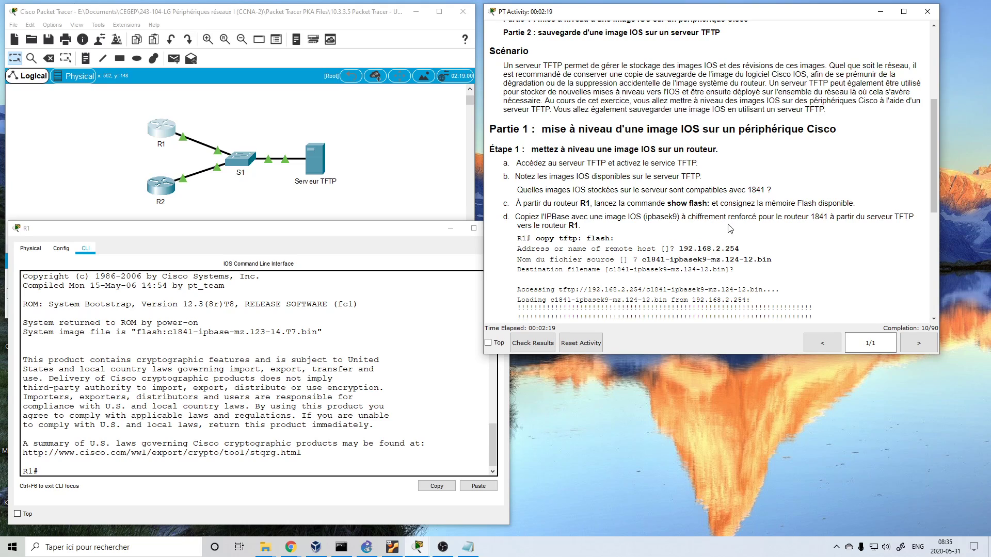
left_click_drag(699, 259, 706, 263)
left_click(294, 325)
type("ping 192")
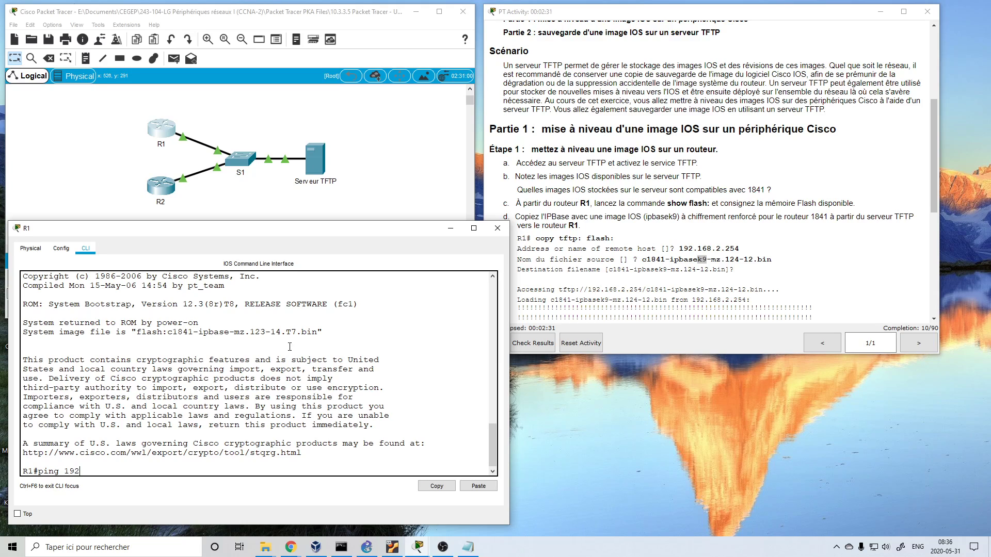
type(".168")
Copy the source file name c1841-ipbasek9-mz.124-12.bin from the activity instructions.
left_click_drag(642, 259, 781, 264)
key("ctrl+c")
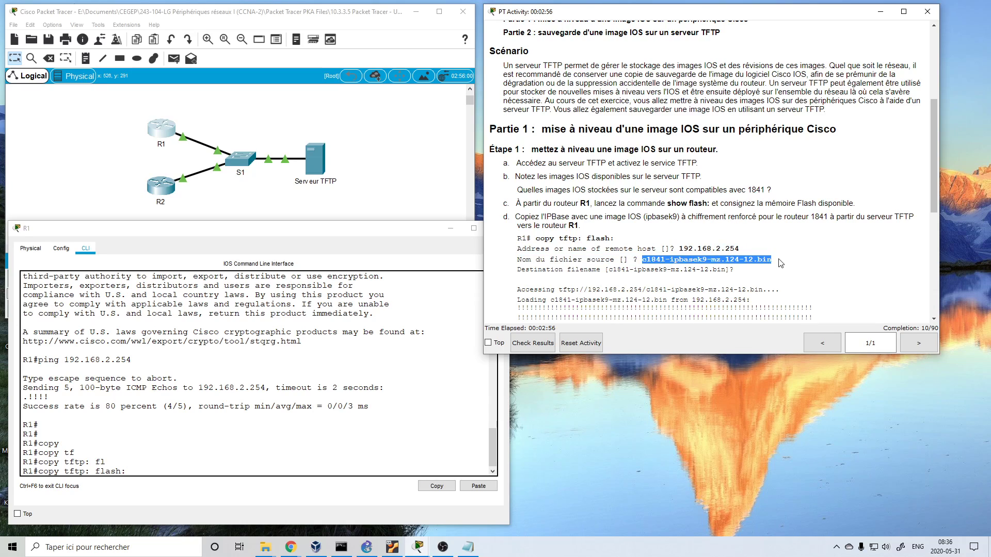
left_click(348, 365)
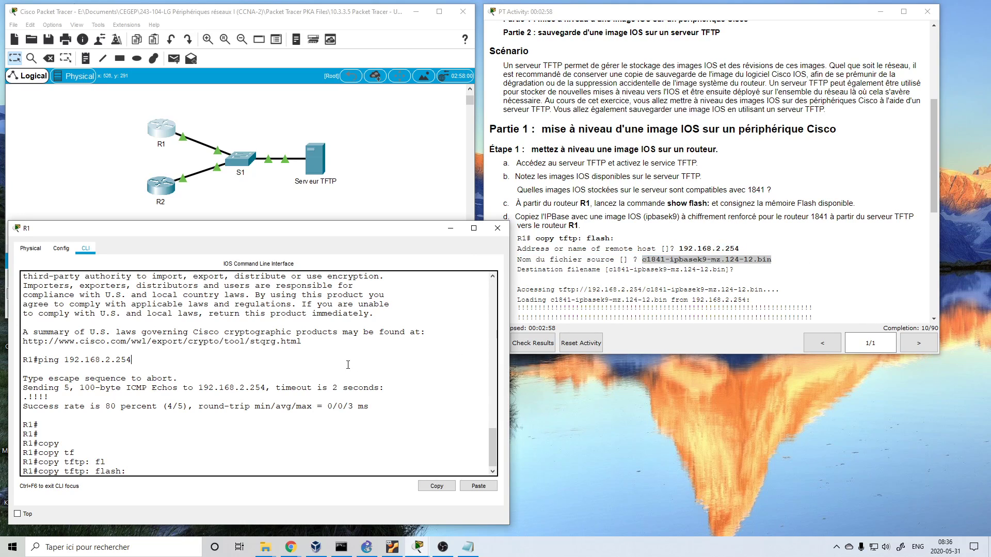
right_click(348, 365)
left_click(372, 383)
key("Return")
key("Up")
key("BackSpace")
key("BackSpace")
key("BackSpace")
key("BackSpace")
key("BackSpace")
key("BackSpace")
key("BackSpace")
key("BackSpace")
key("BackSpace")
key("BackSpace")
key("BackSpace")
key("BackSpace")
key("BackSpace")
key("BackSpace")
key("BackSpace")
key("BackSpace")
key("BackSpace")
key("BackSpace")
key("BackSpace")
key("BackSpace")
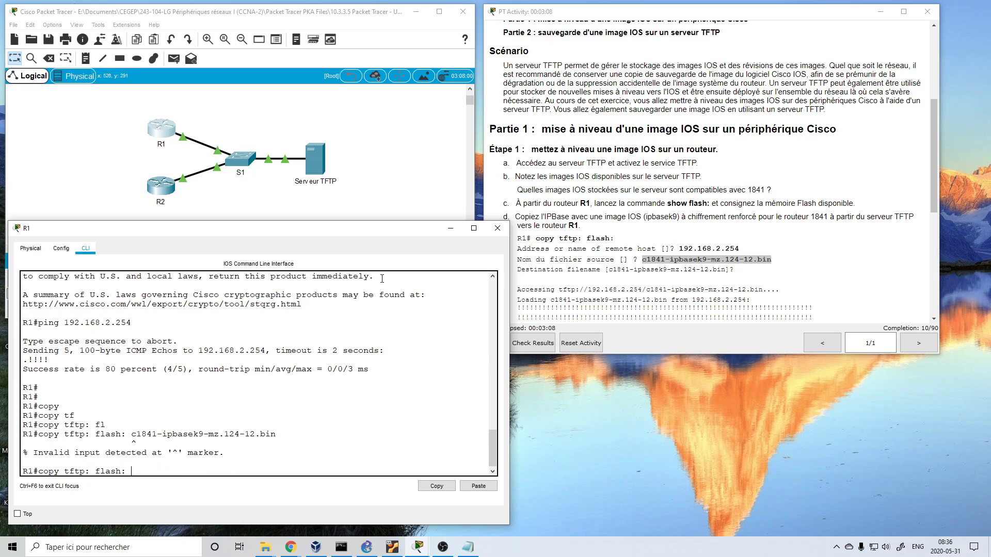
Copy the image c1841-ipbasek9-mz.124-12.bin from the TFTP server at 192.168.2.254 to R1's flash with copy tftp: flash:.
key("Return")
type("192.1")
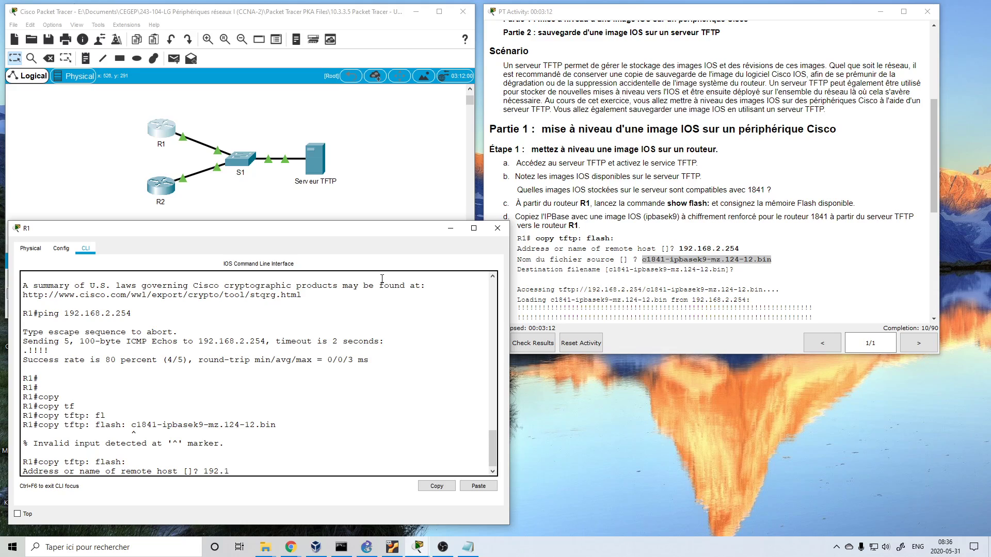
type("68.2.254")
key("Return")
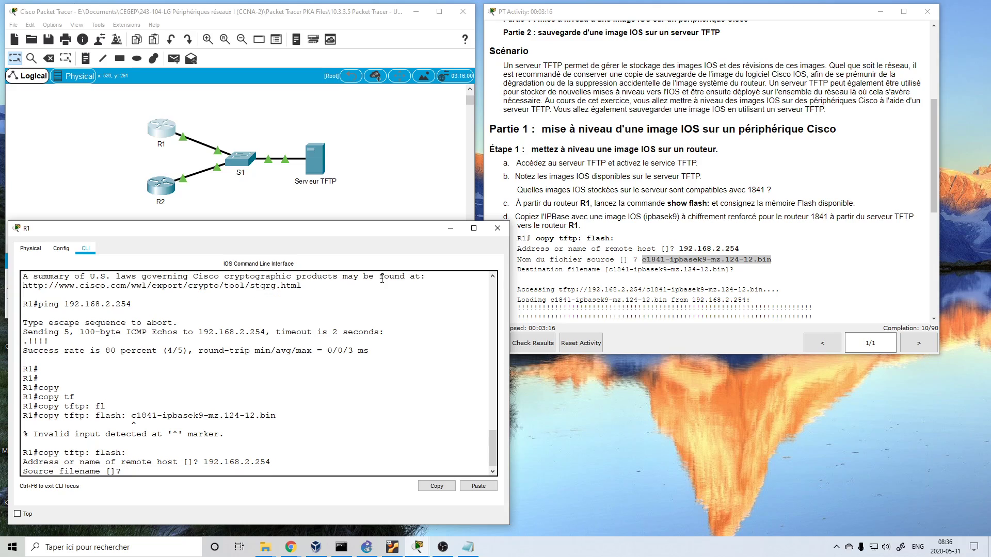
left_click(479, 486)
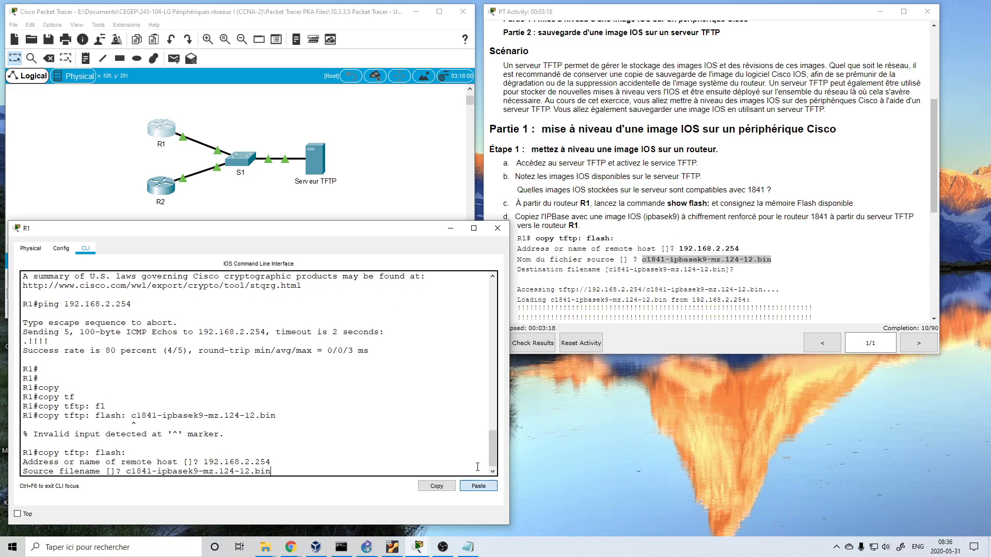
key("Return")
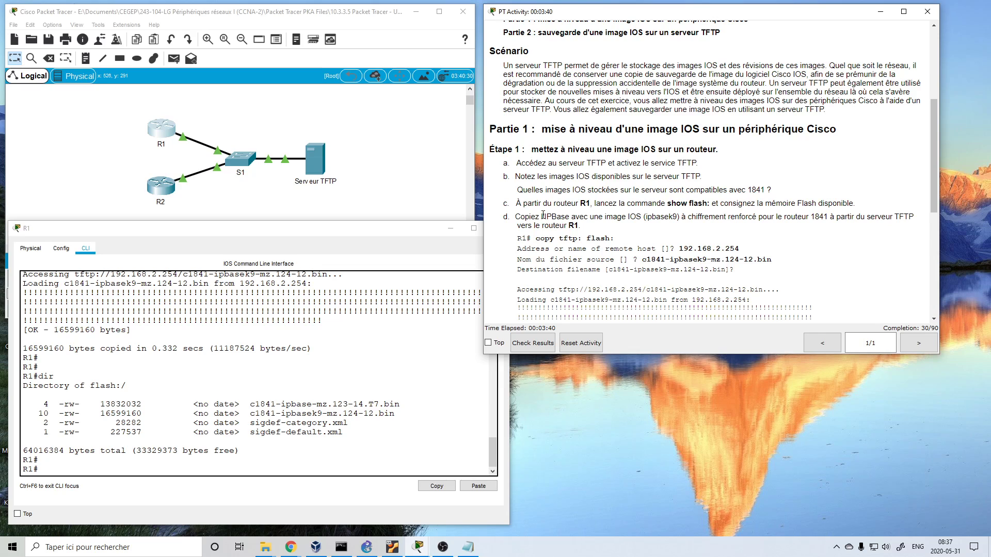
Configure R1 with boot system flash c1841-ipbasek9-mz.124-12.bin and return to privileged EXEC mode.
scroll(555, 191, "down", 5)
scroll(556, 191, "down", 3)
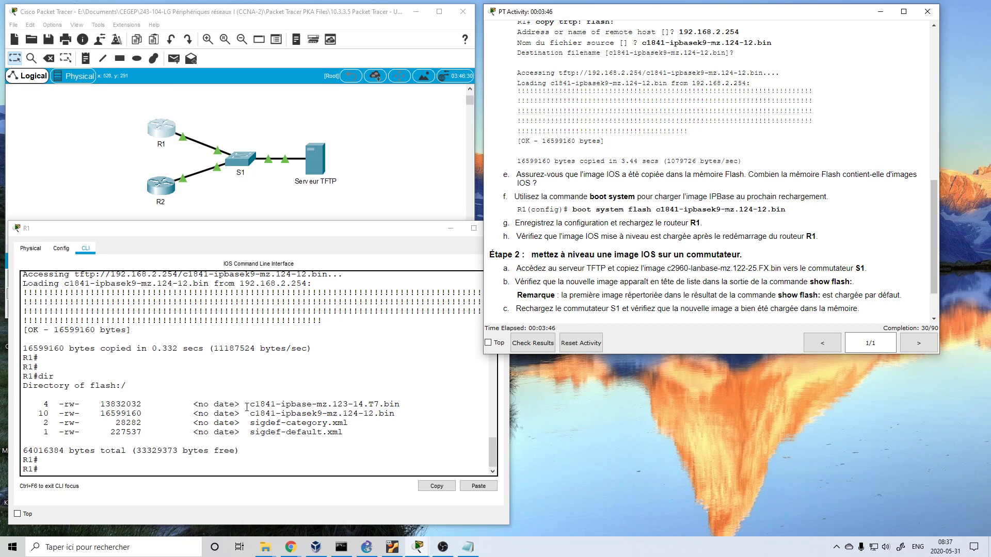
left_click_drag(572, 209, 786, 213)
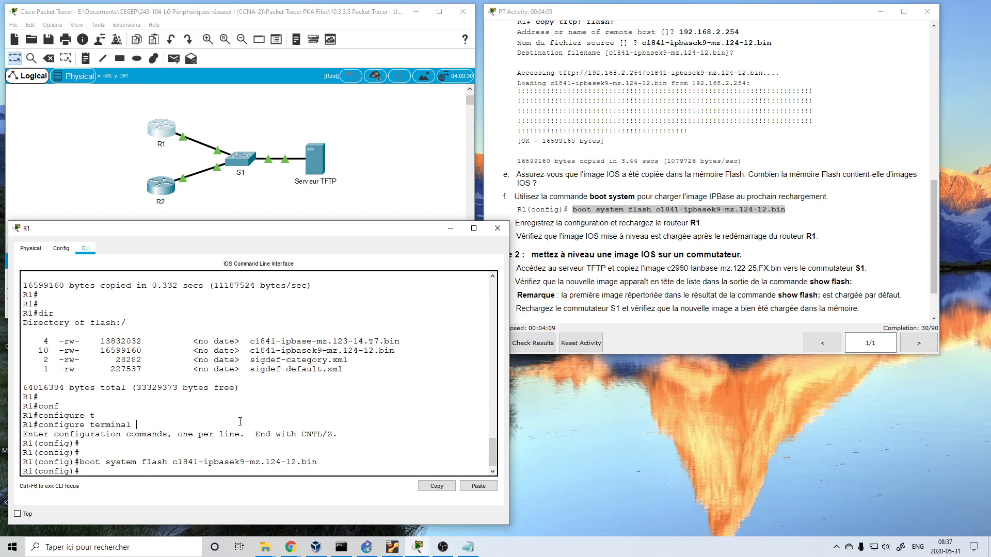
type("end")
key("Return")
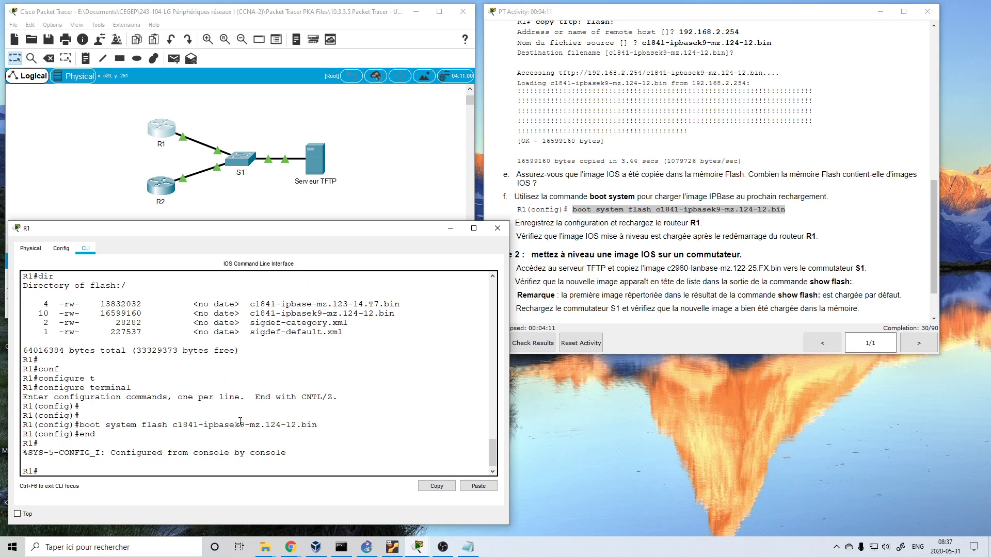
Save R1's running configuration with the wr command.
type("wr")
key("Return")
key("Return")
key("Return")
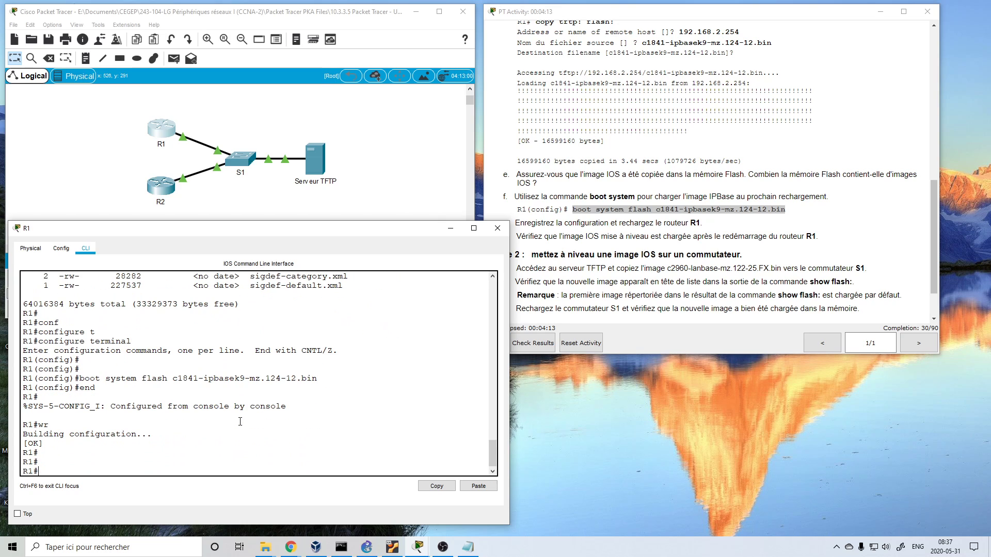
Reload router R1 and confirm the restart.
type("eload")
key("Return")
key("Return")
type("r")
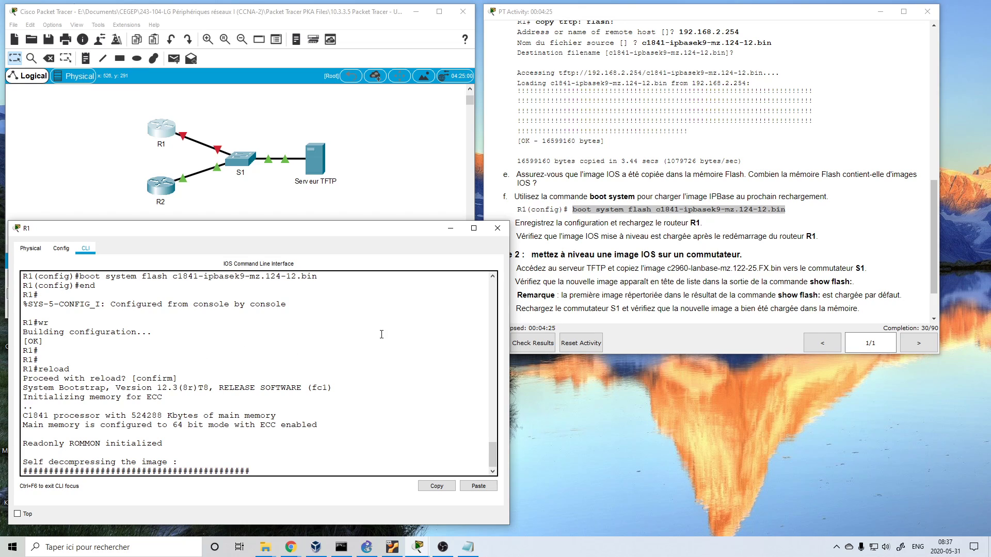
left_click(698, 215)
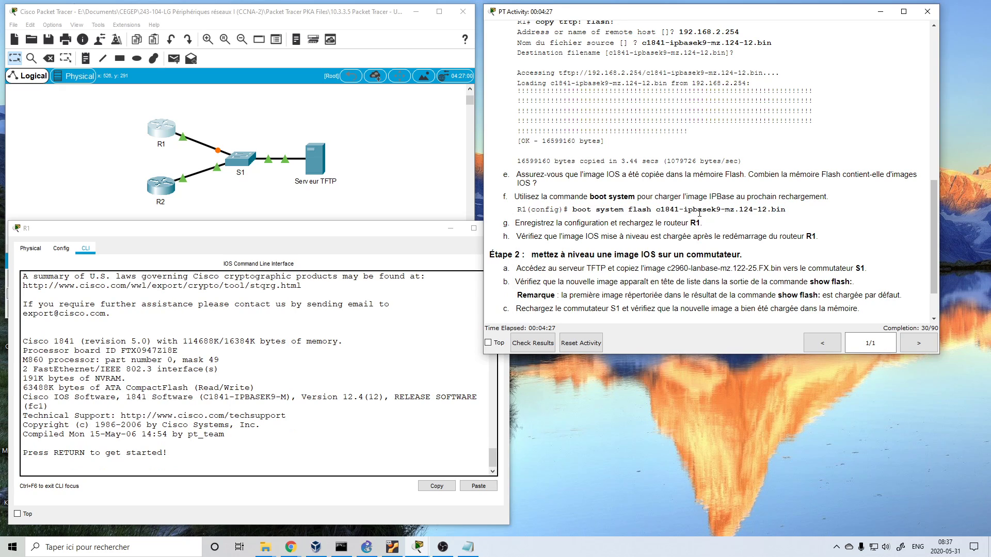
Start R1's console session after the reload.
scroll(699, 212, "down", 2)
left_click(428, 326)
key("Return")
key("Return")
key("Return")
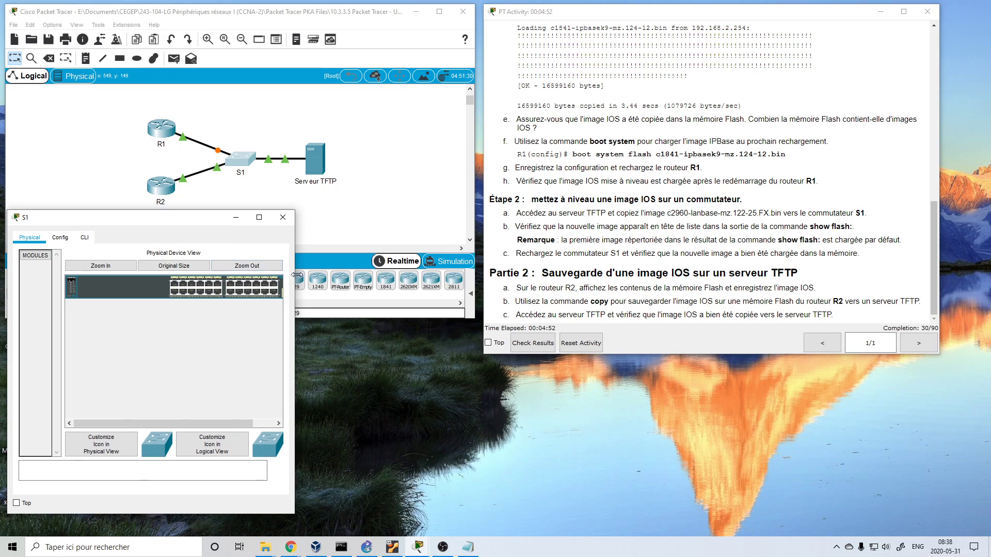
Widen switch S1's window, open its command line and enter privileged EXEC mode.
left_click_drag(354, 288, 478, 288)
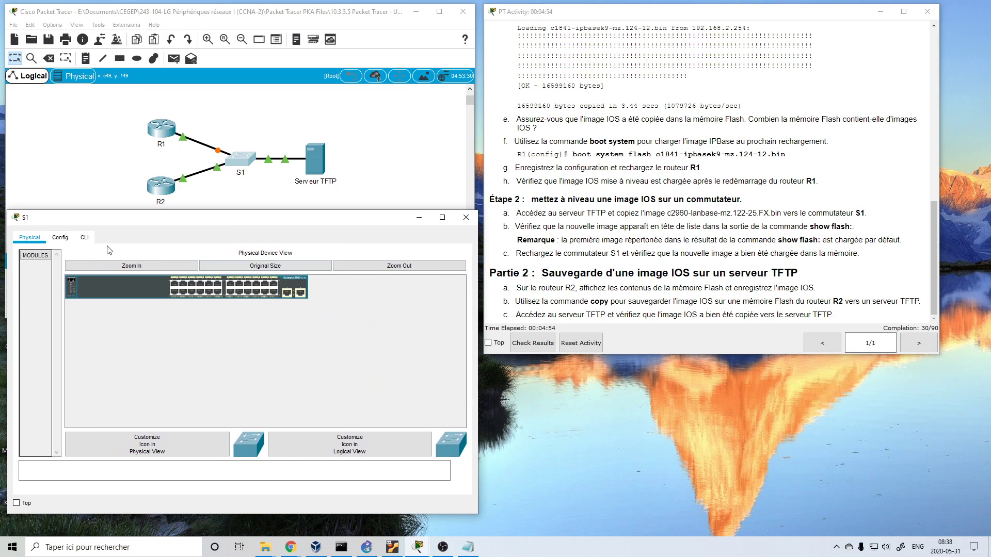
left_click(86, 235)
key("Return")
key("Return")
type("en")
key("Return")
List the contents of S1's flash memory with the dir command.
type("show")
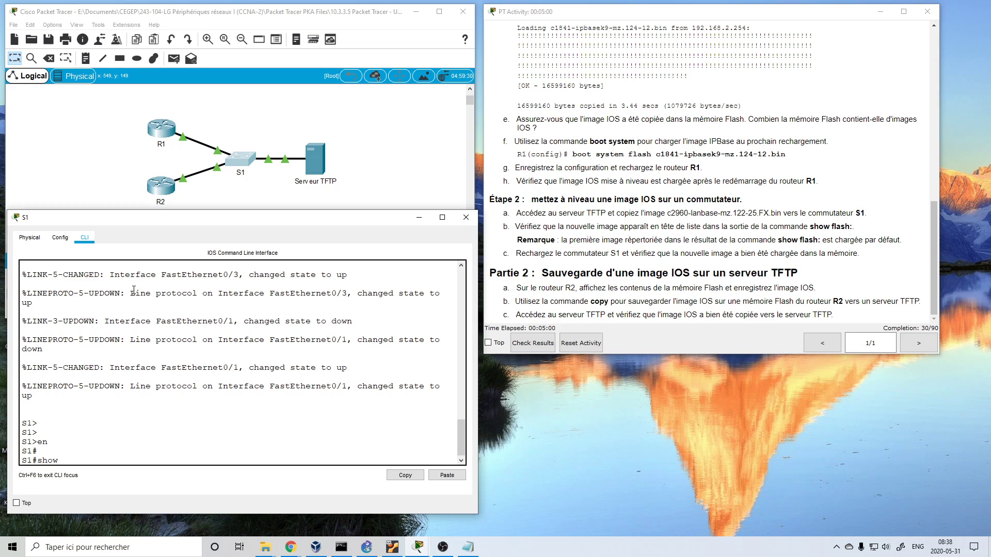
key("BackSpace")
key("BackSpace")
key("BackSpace")
key("BackSpace")
type("dir")
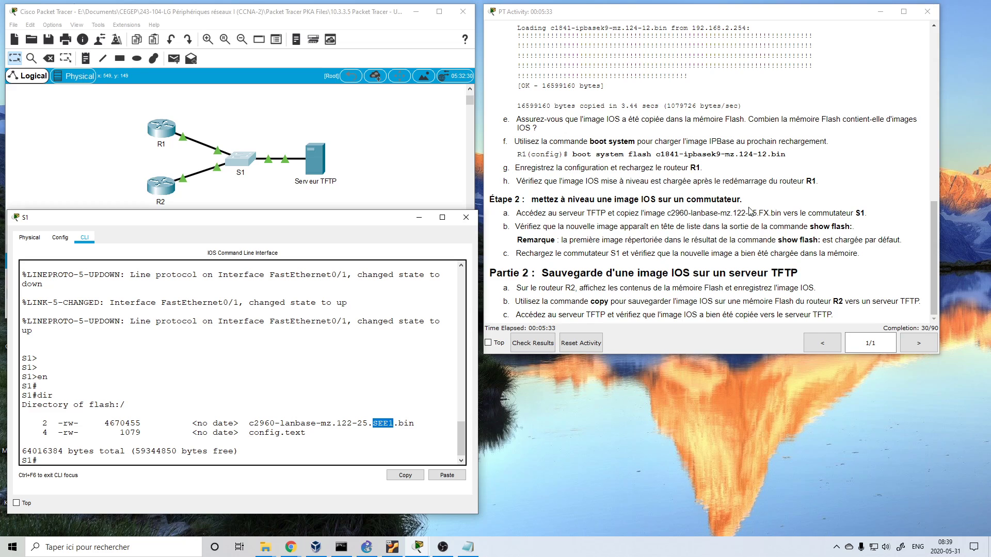
left_click(752, 217)
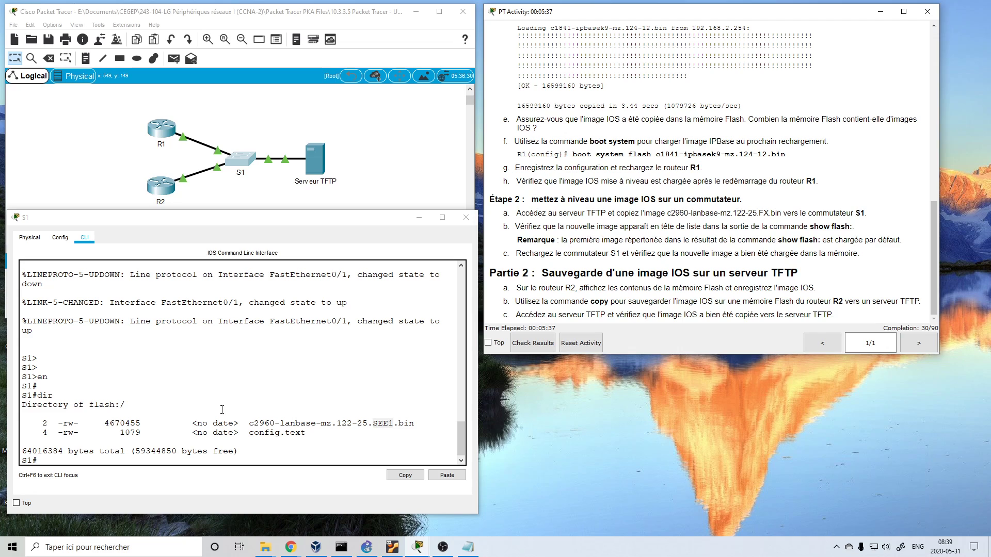
Copy the image c2960-lanbase-mz.122-25.FX.bin from the TFTP server at 192.168.2.254 to S1's flash with copy tftp: flash:, keeping the default destination filename.
left_click(233, 391)
key("Return")
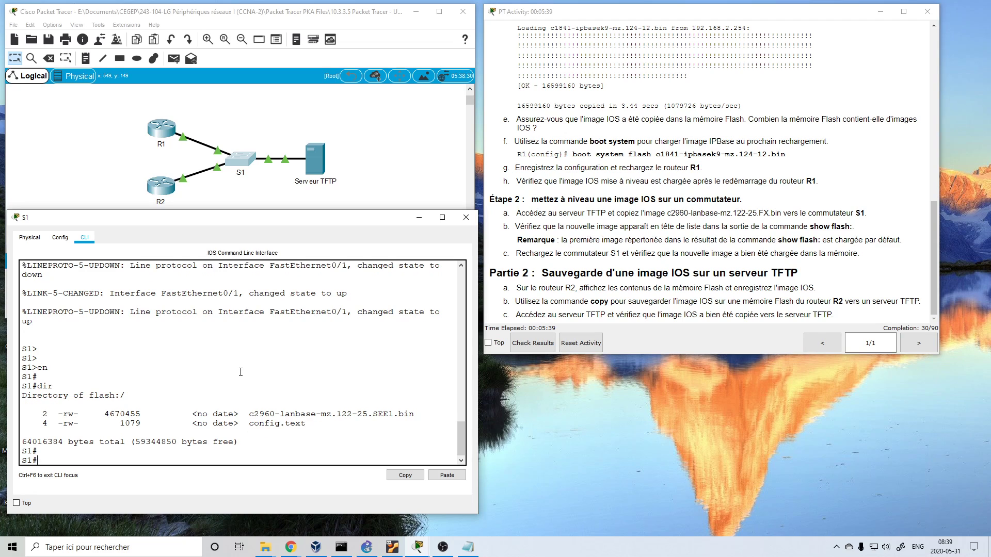
key("Return")
left_click_drag(767, 211, 781, 210)
key("ctrl+c")
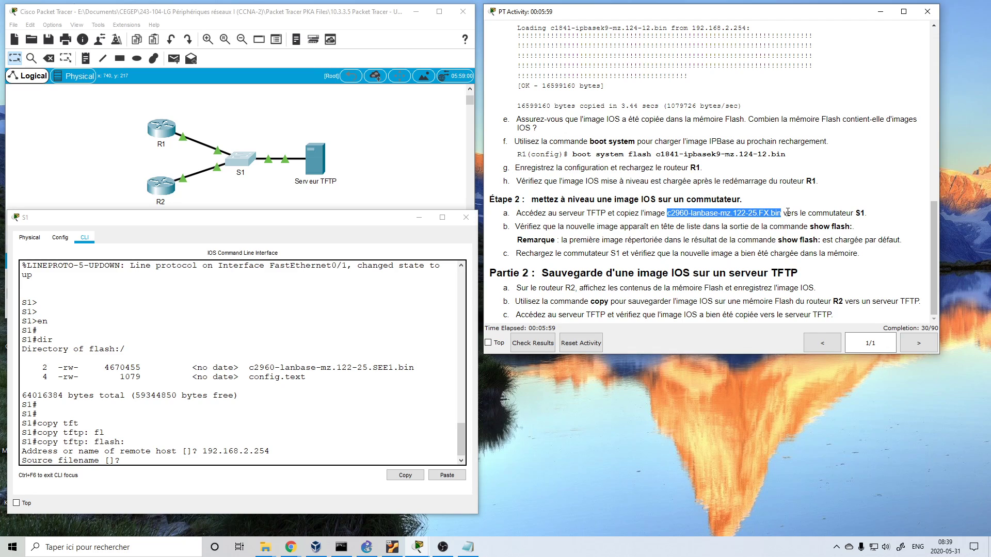
left_click(430, 459)
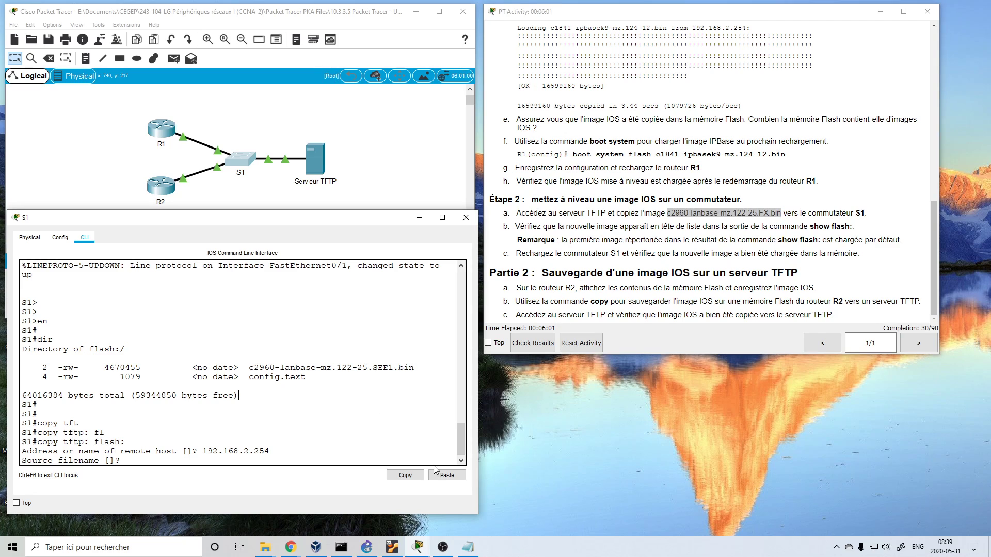
left_click(437, 475)
key("Return")
key("Return")
List S1's flash memory again and check the position of the image c2960-lanbase-mz.122-25.FX.bin.
type("dir")
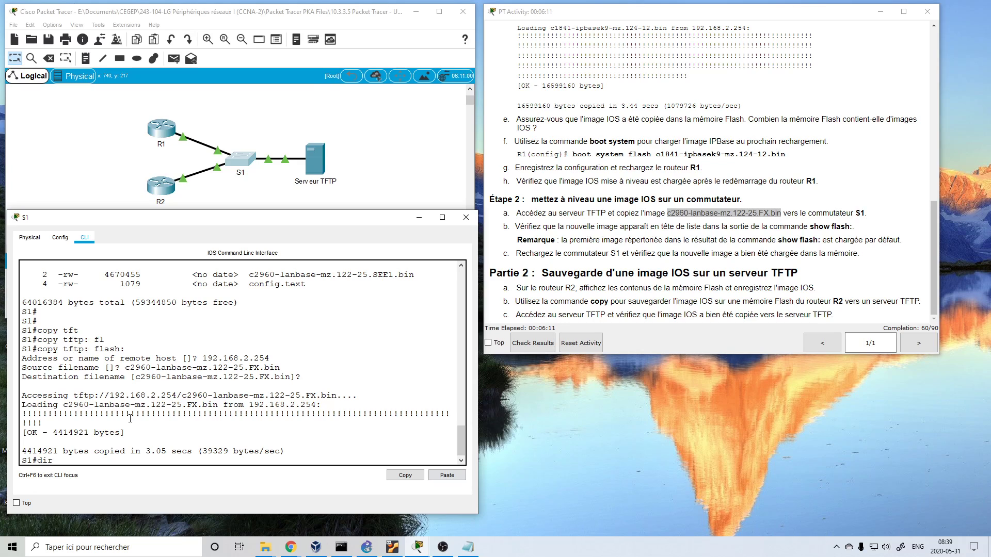
key("Return")
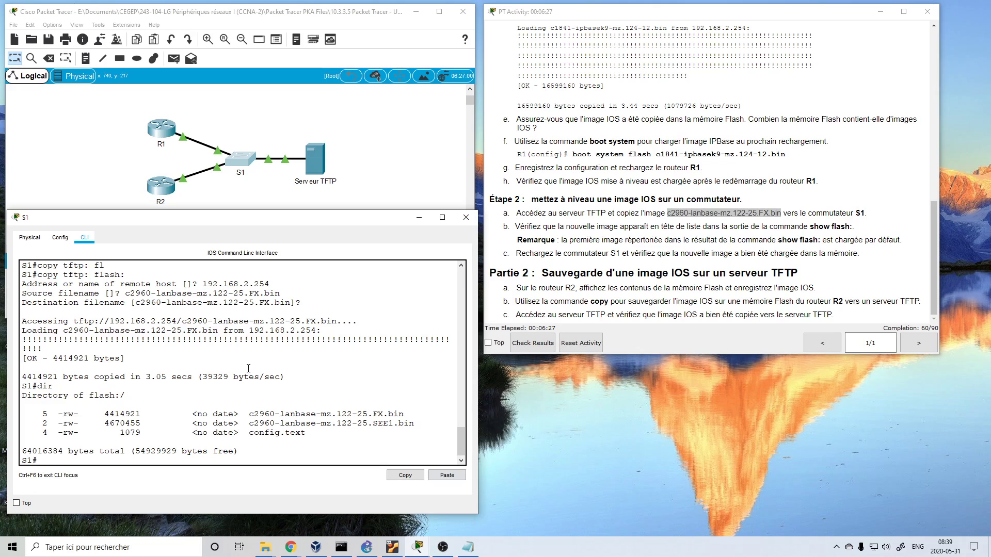
left_click_drag(249, 413, 407, 413)
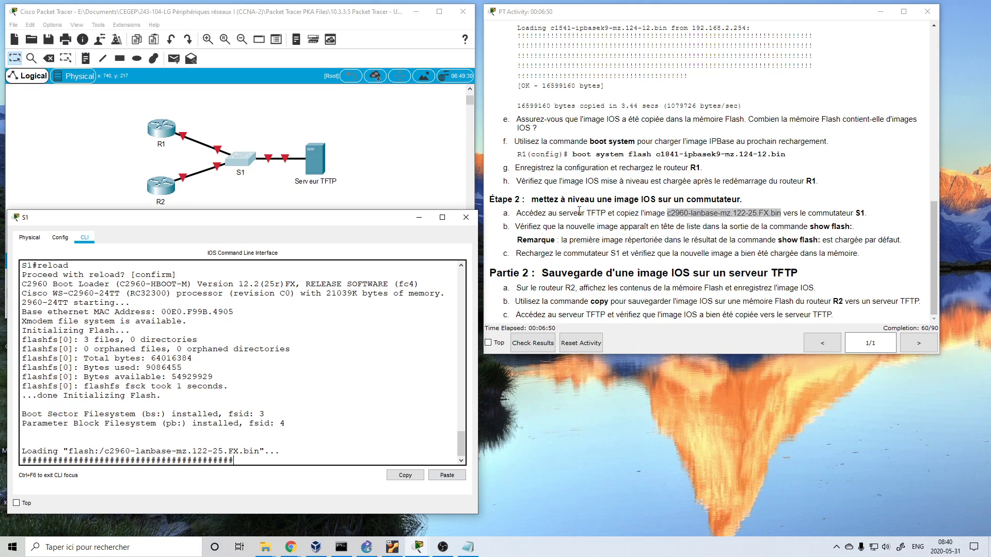
Start a console session on the reloaded switch S1 and enter privileged EXEC mode.
left_click(580, 211)
left_click(251, 334)
key("Return")
key("Return")
type("en")
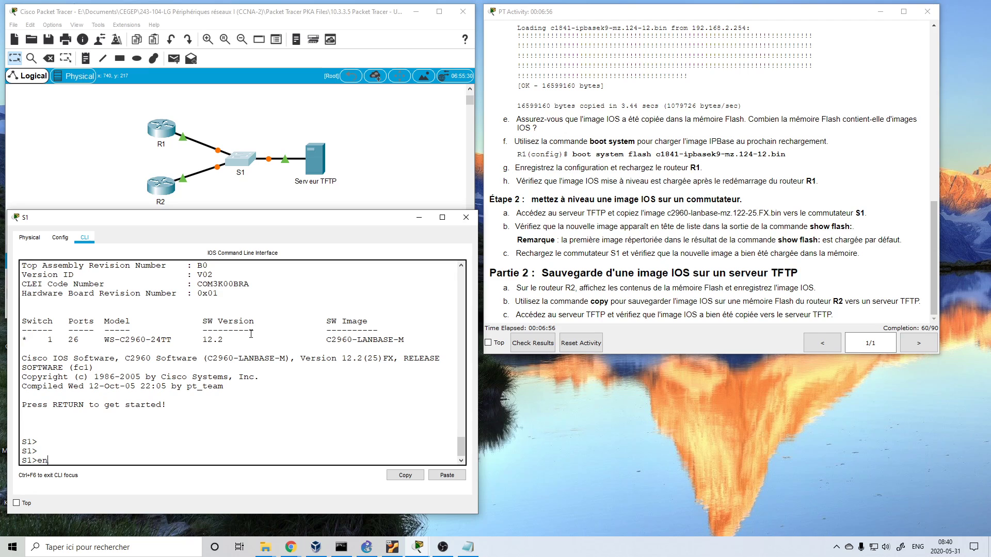
key("Return")
Display S1's running IOS version with show version and review the output.
type("show ver")
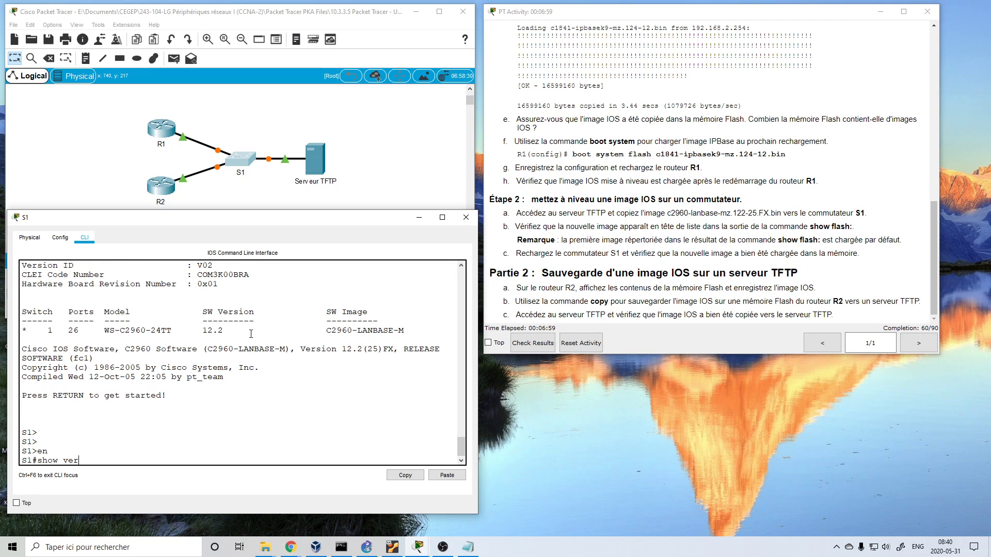
key("Tab")
key("Return")
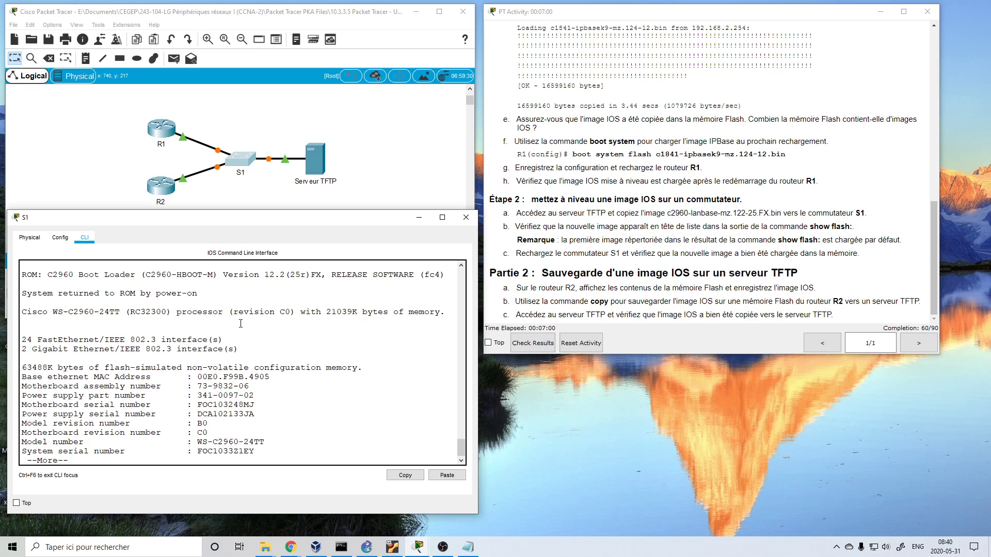
scroll(92, 307, "up", 1)
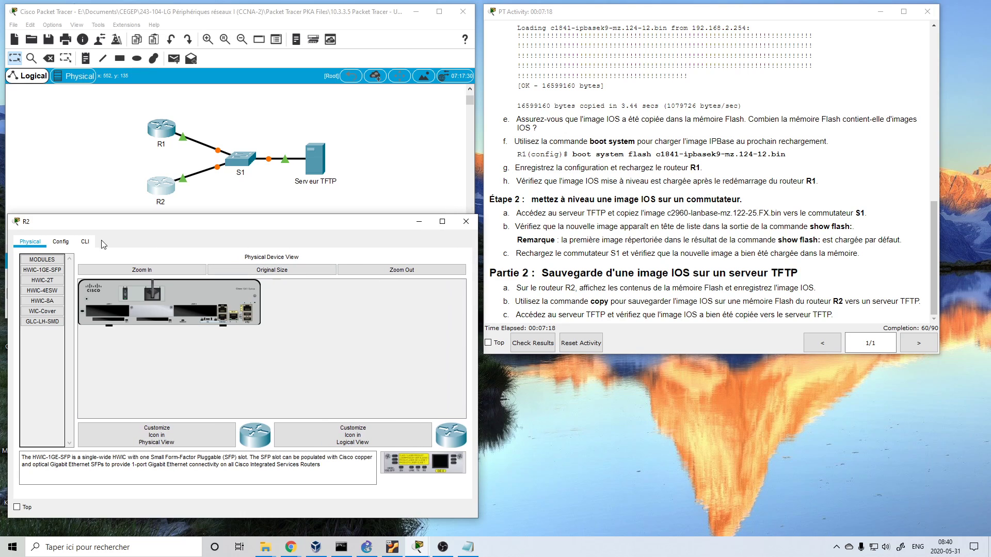
Open router R2's command line, enter privileged EXEC mode and list its flash contents with dir.
left_click(84, 242)
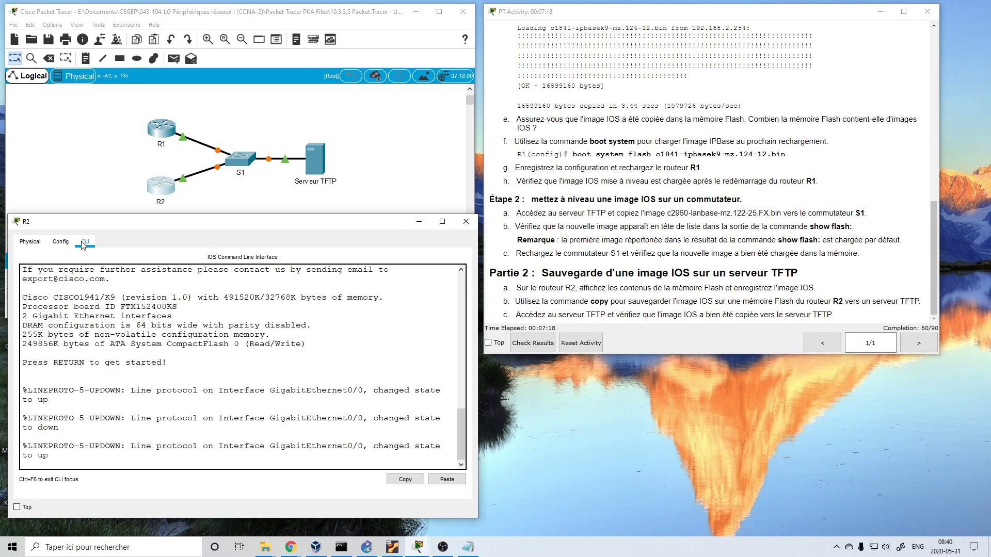
key("Return")
key("Return")
key("Return")
type("en")
key("Return")
type("dir")
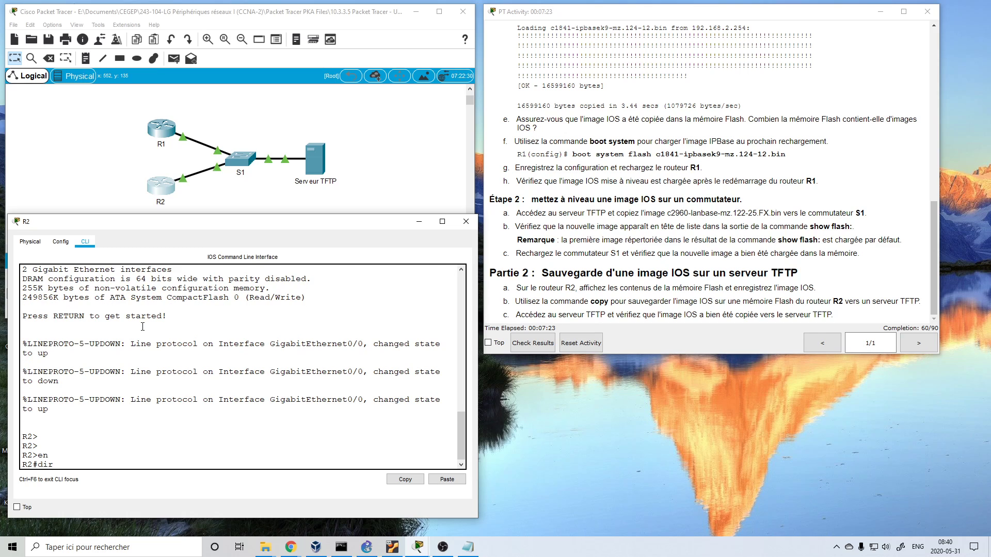
key("Return")
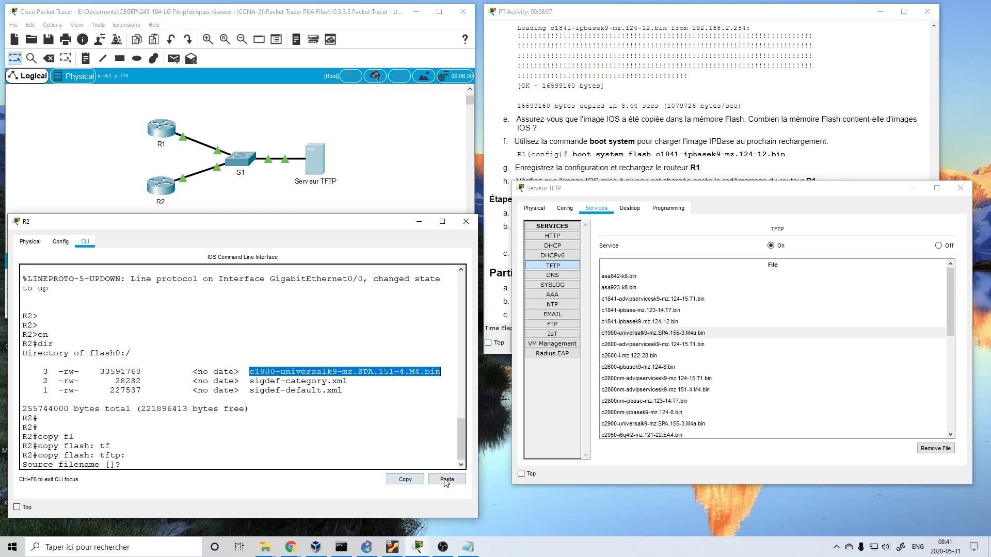
Supply c1900-universalk9-mz.SPA.151-4.M4.bin as the source filename for R2's copy flash: tftp: command.
left_click(447, 479)
key("Return")
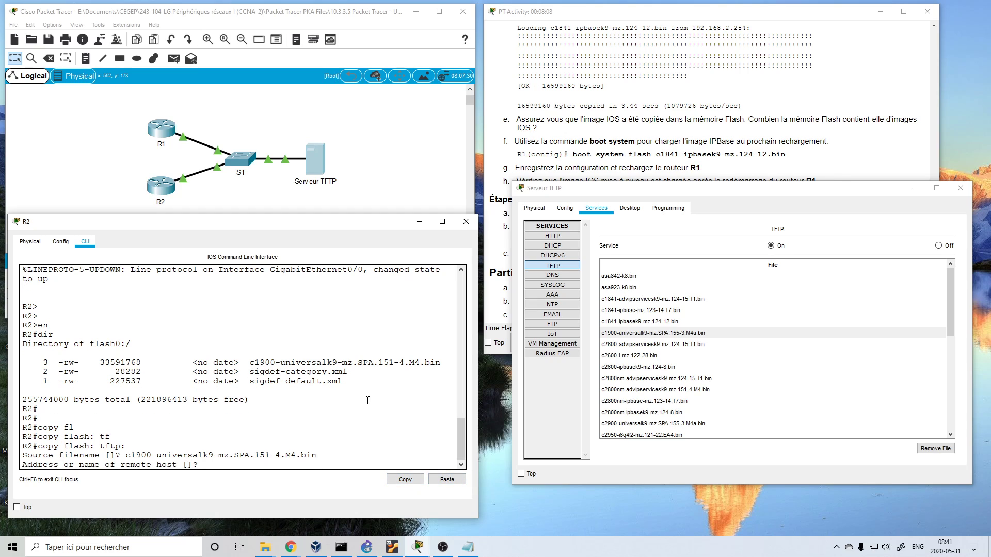